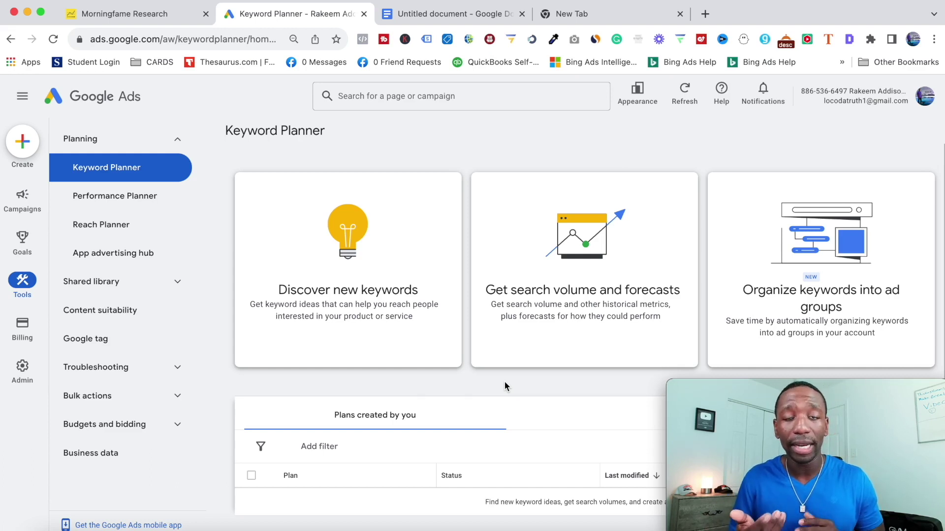
Copy all the listed product features, from video editing to multitrack editing, from the Google Docs document
{"action": "left_click", "coordinate": [477, 14]}
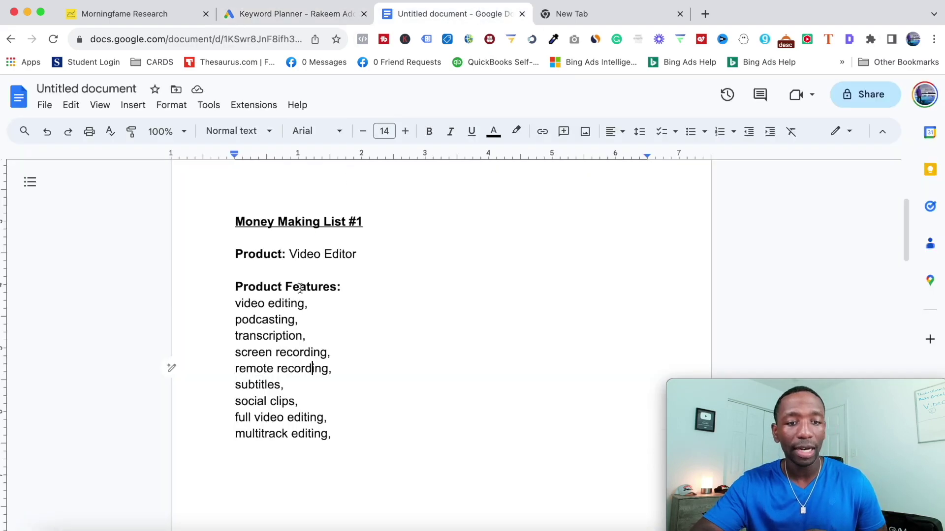
{"action": "left_click_drag", "start_coordinate": [235, 303], "coordinate": [332, 431]}
{"action": "key", "text": "ctrl+c"}
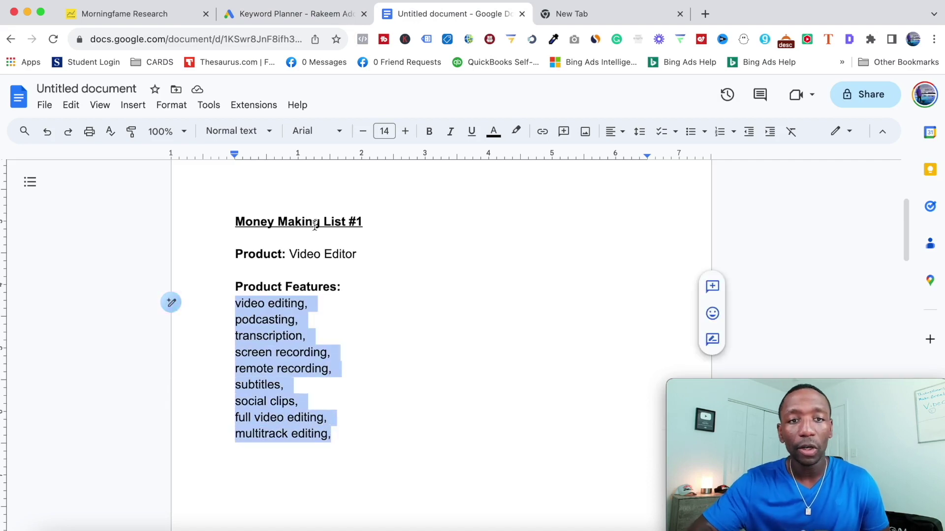
In Google Ads Keyword Planner, discover new keywords using the copied product features as seed keywords and get the results
{"action": "left_click", "coordinate": [318, 18]}
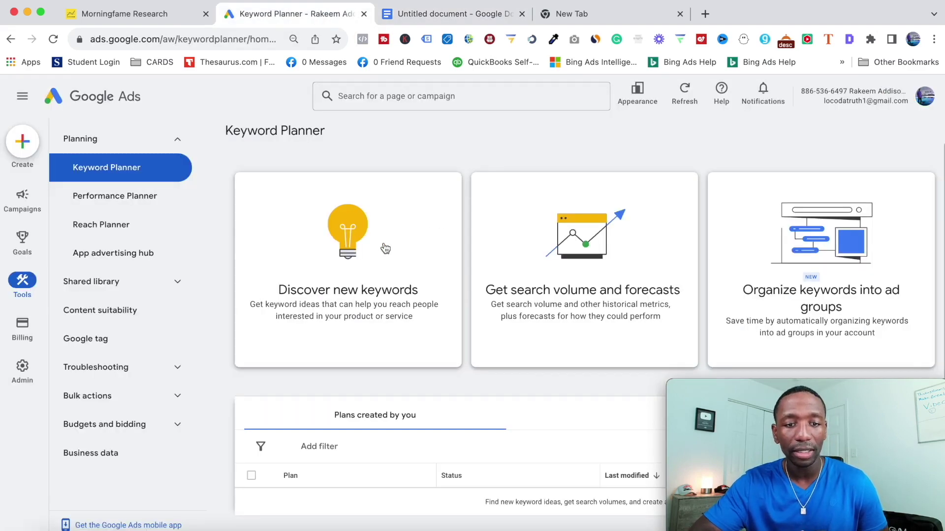
{"action": "left_click", "coordinate": [348, 246]}
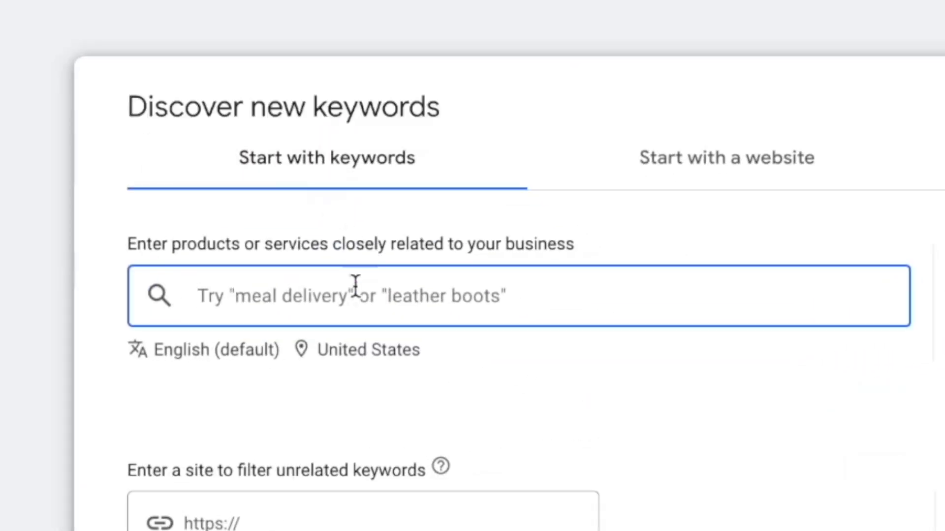
{"action": "key", "text": "ctrl+v"}
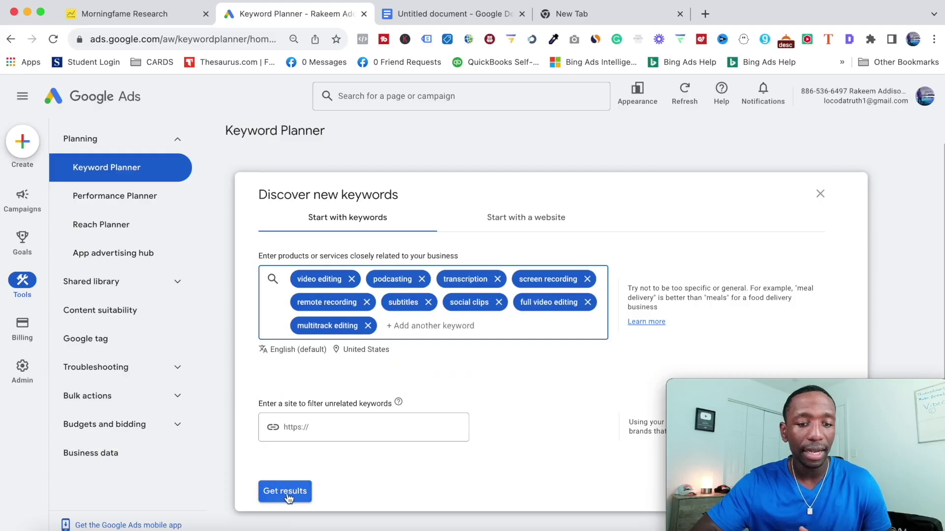
{"action": "left_click", "coordinate": [283, 490]}
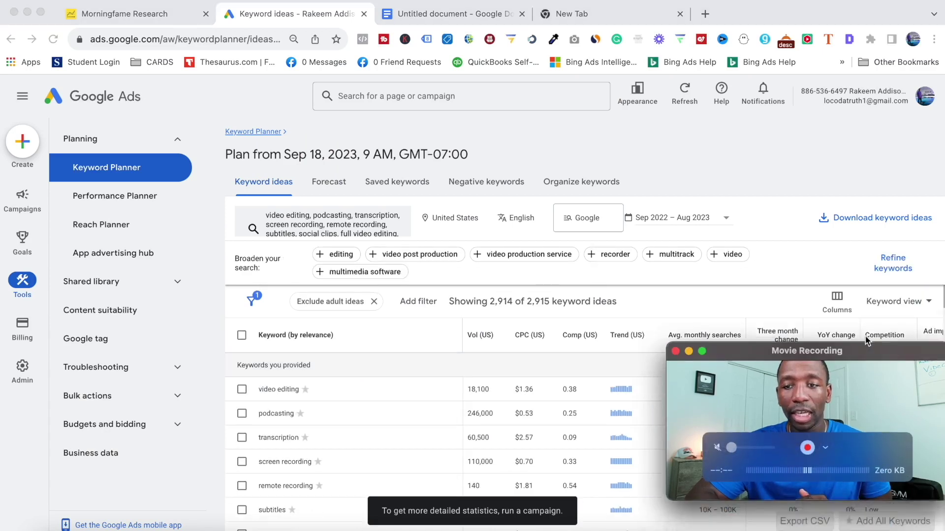
Examine the keyword ideas for the product features, including their search volume, trend and competition
{"action": "left_click_drag", "start_coordinate": [866, 344], "coordinate": [866, 123]}
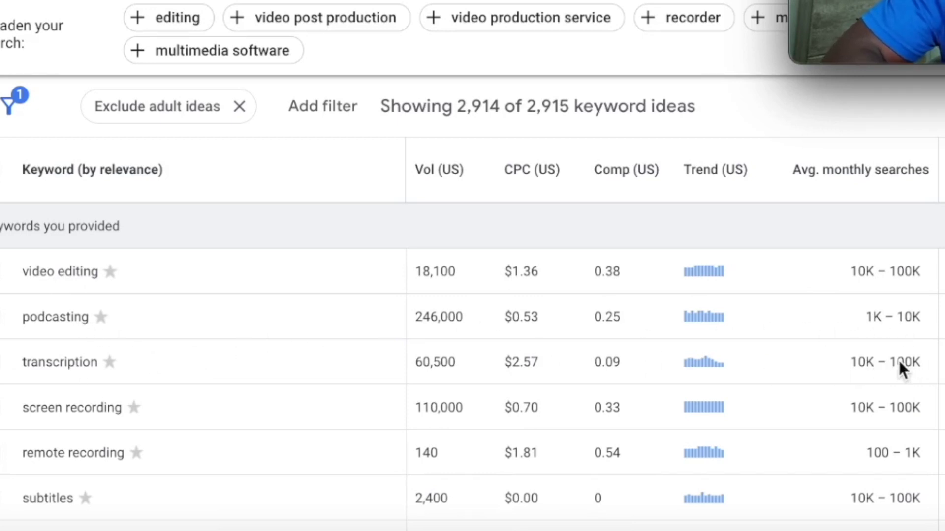
{"action": "scroll", "coordinate": [900, 369], "scroll_direction": "down", "scroll_amount": 2}
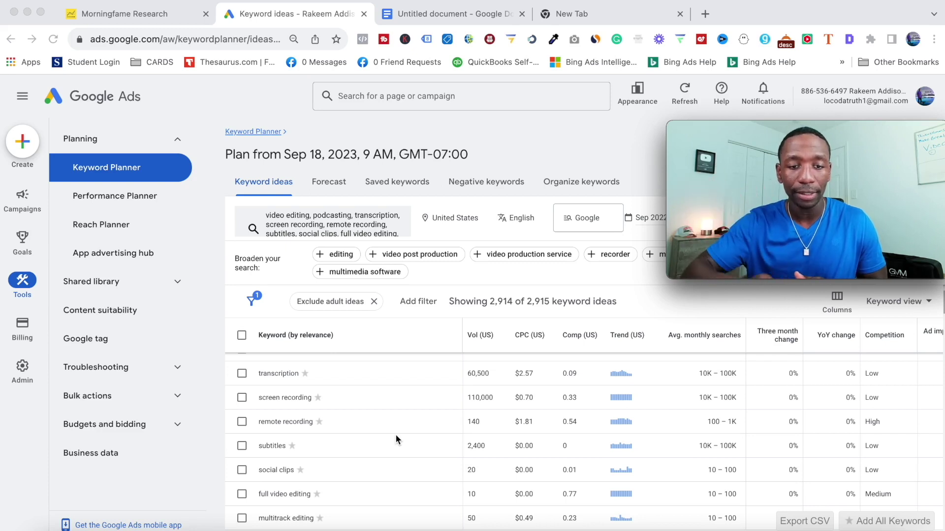
{"action": "scroll", "coordinate": [394, 434], "scroll_direction": "down", "scroll_amount": 5}
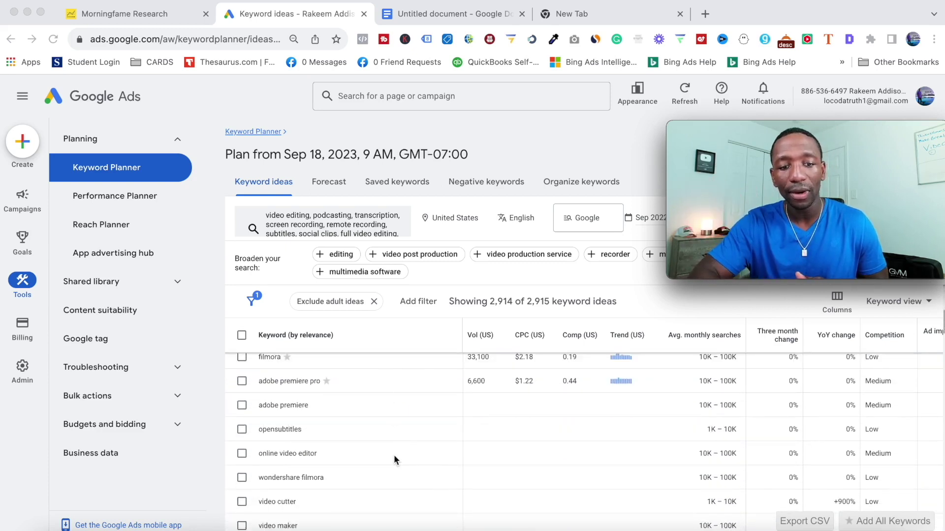
{"action": "scroll", "coordinate": [395, 458], "scroll_direction": "down", "scroll_amount": 3}
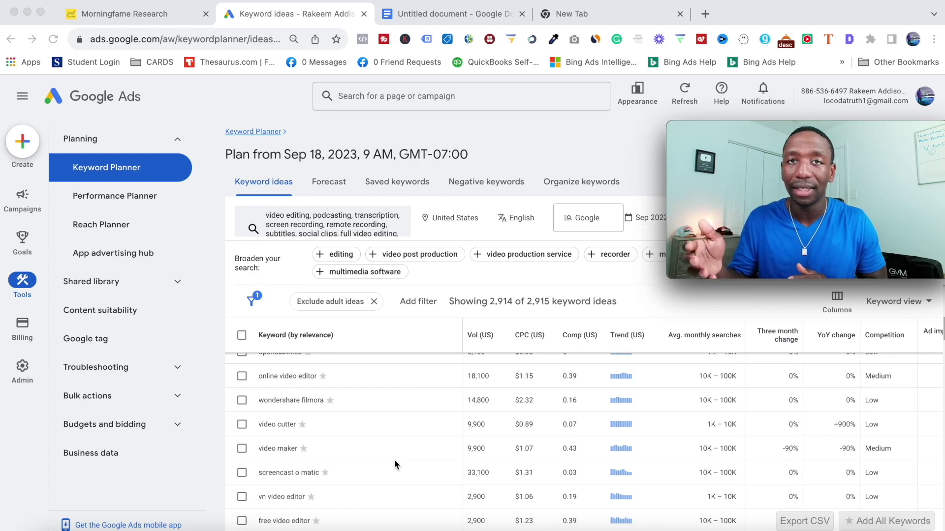
{"action": "scroll", "coordinate": [394, 460], "scroll_direction": "down", "scroll_amount": 8}
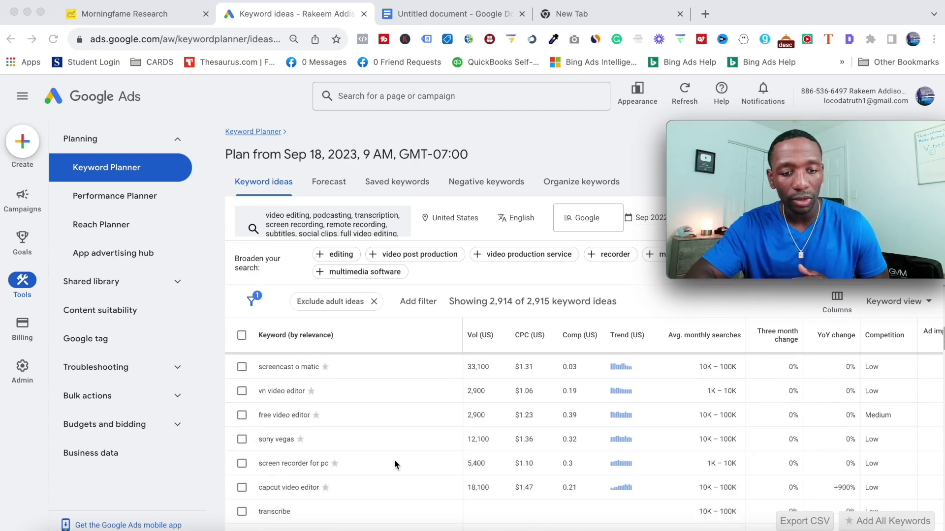
{"action": "scroll", "coordinate": [394, 459], "scroll_direction": "down", "scroll_amount": 10}
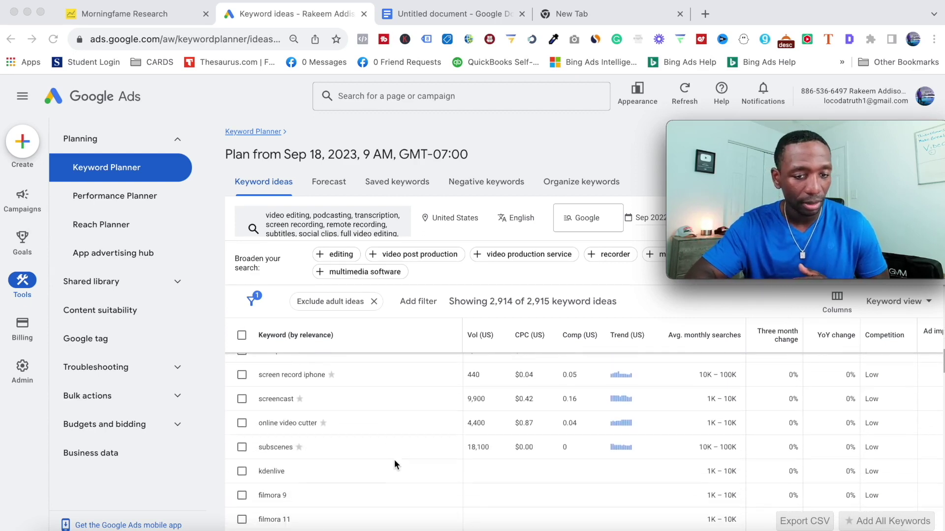
{"action": "scroll", "coordinate": [395, 459], "scroll_direction": "down", "scroll_amount": 1}
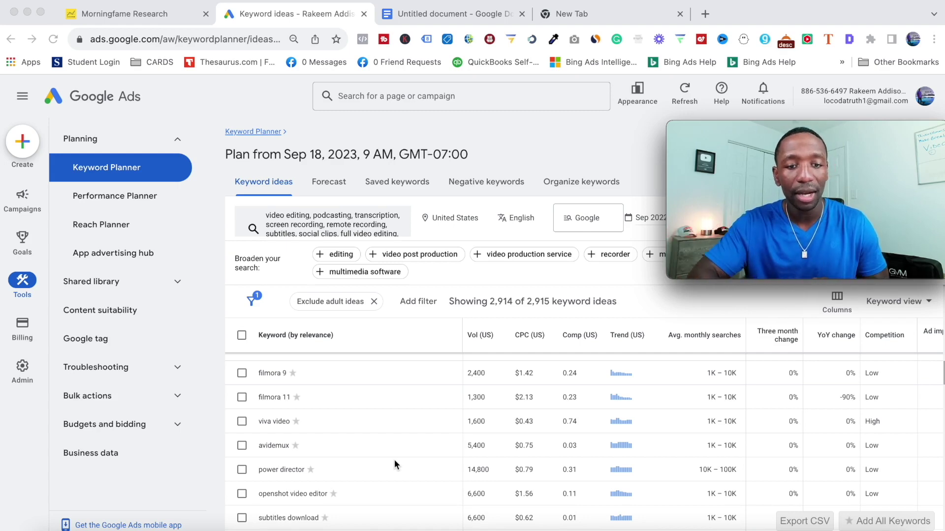
{"action": "scroll", "coordinate": [397, 394], "scroll_direction": "up", "scroll_amount": 10}
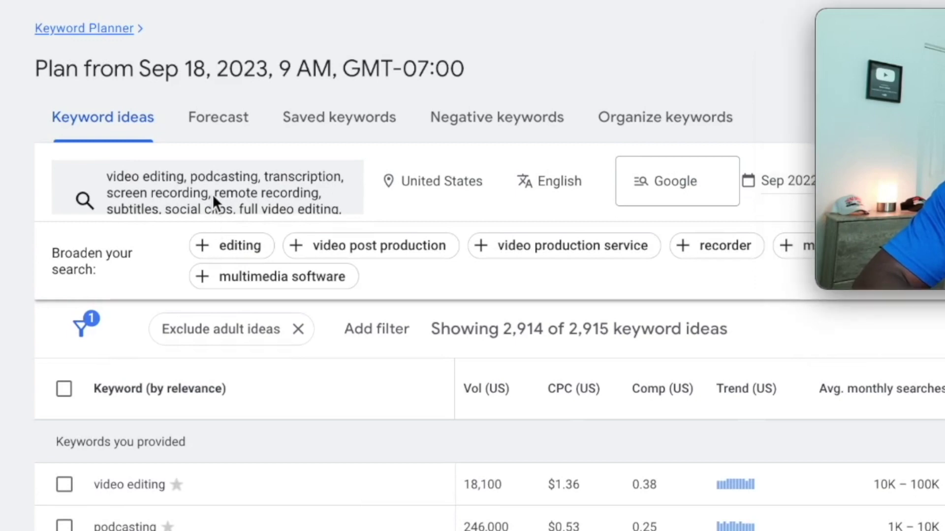
Reopen the keyword search and remove the product feature keywords, keeping only "remote recording" as editable text
{"action": "left_click", "coordinate": [359, 231]}
{"action": "left_click", "coordinate": [242, 286]}
{"action": "left_click", "coordinate": [241, 285]}
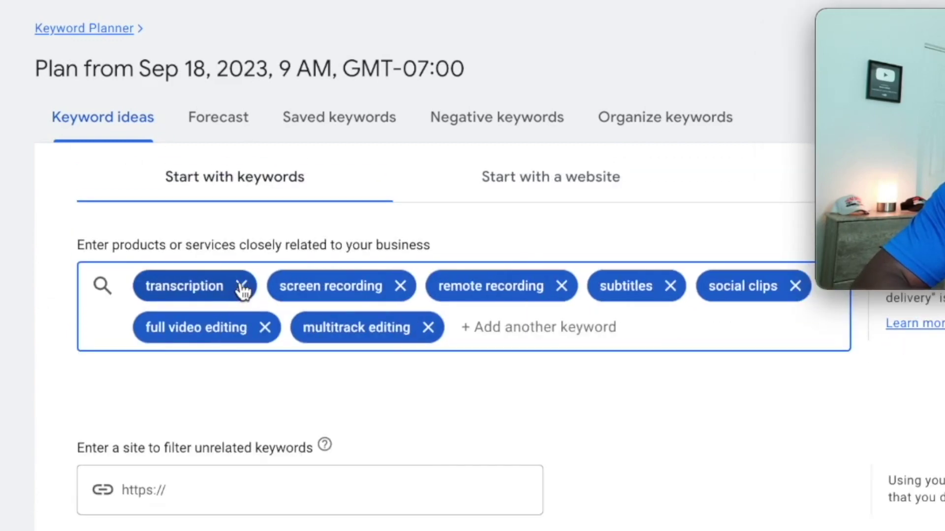
{"action": "left_click", "coordinate": [242, 286]}
{"action": "left_click", "coordinate": [243, 285]}
{"action": "left_click", "coordinate": [243, 285]}
{"action": "left_click", "coordinate": [228, 288]}
{"action": "left_click", "coordinate": [227, 288]}
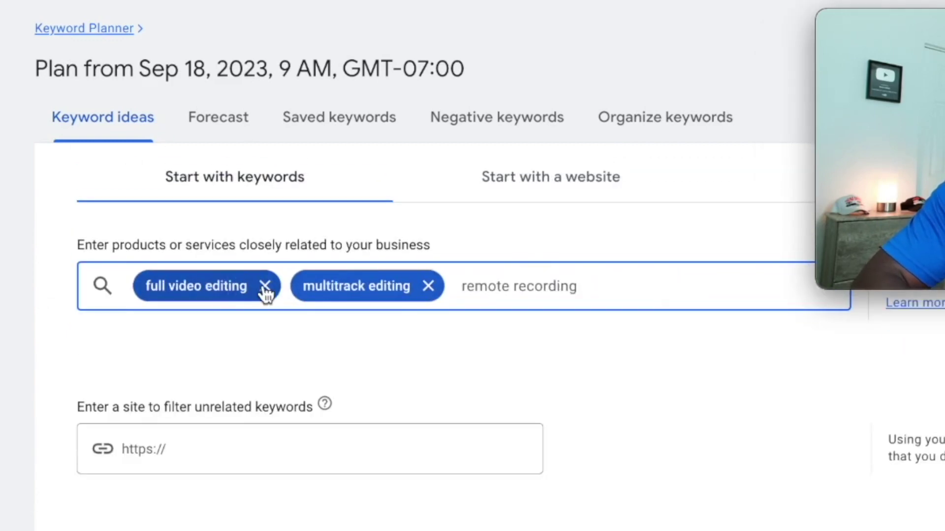
{"action": "left_click", "coordinate": [264, 288]}
{"action": "left_click", "coordinate": [270, 286]}
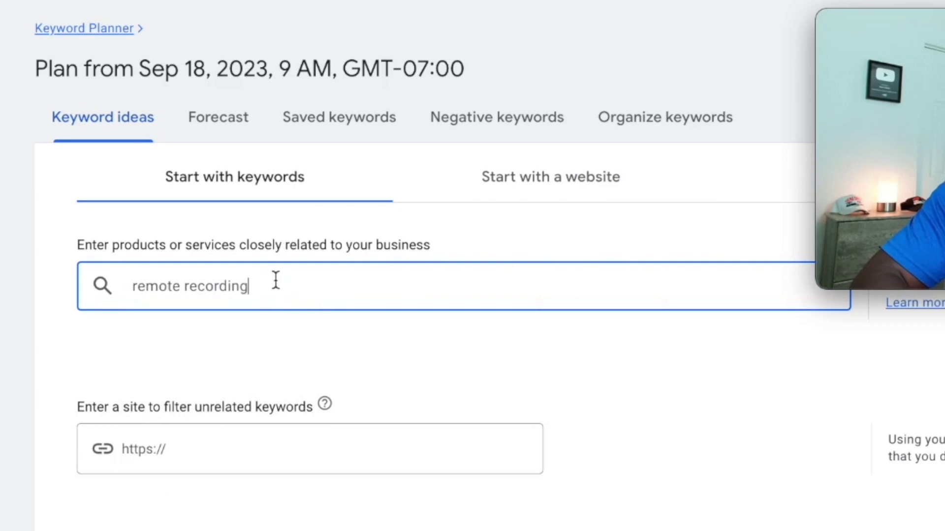
Put "how" in front of the remaining keyword and get keyword ideas for "how remote recording"
{"action": "triple_click", "coordinate": [175, 280]}
{"action": "left_click", "coordinate": [134, 283]}
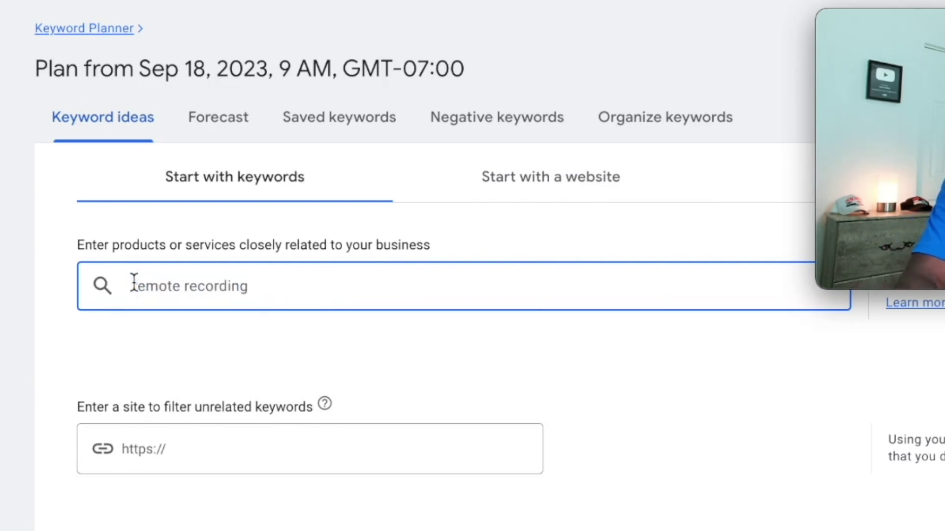
{"action": "type", "text": "how"}
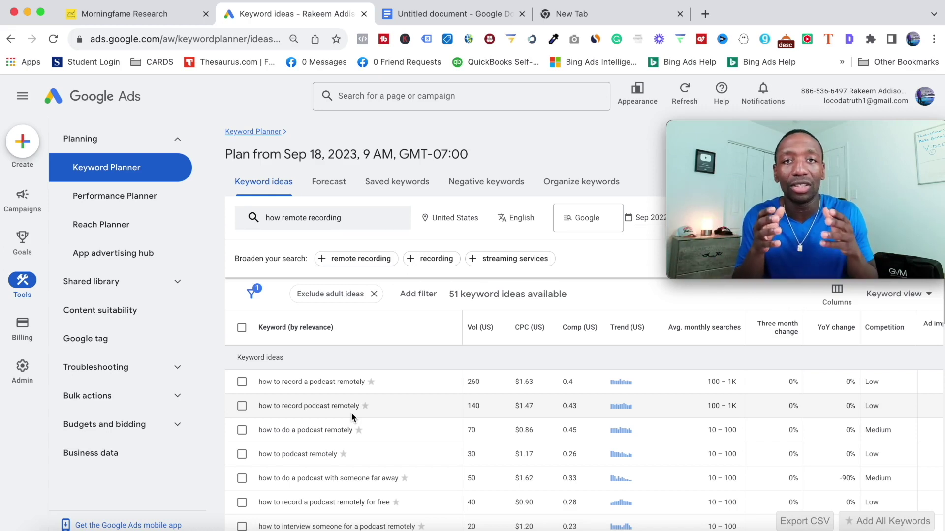
Change the search keyword to "how social clips" and get its keyword ideas
{"action": "left_click", "coordinate": [320, 221]}
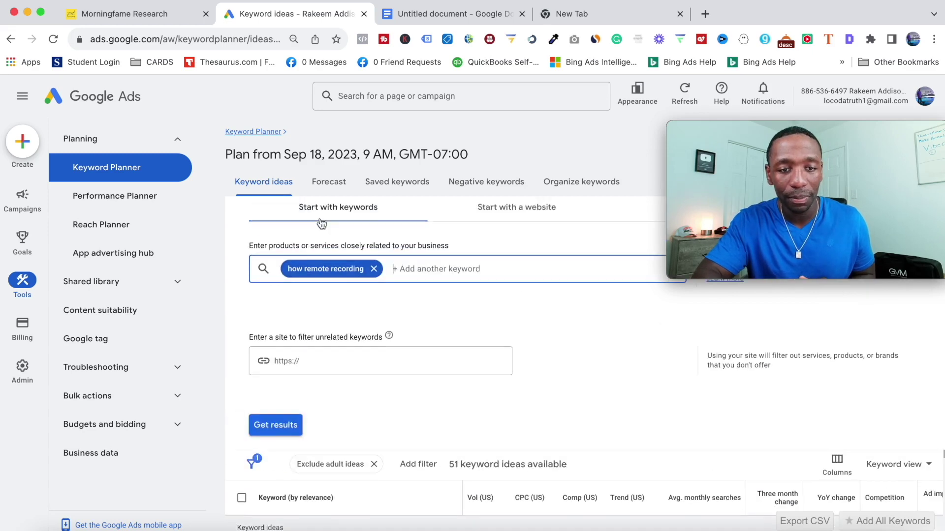
{"action": "left_click", "coordinate": [352, 273]}
{"action": "left_click_drag", "start_coordinate": [366, 278], "coordinate": [301, 278]}
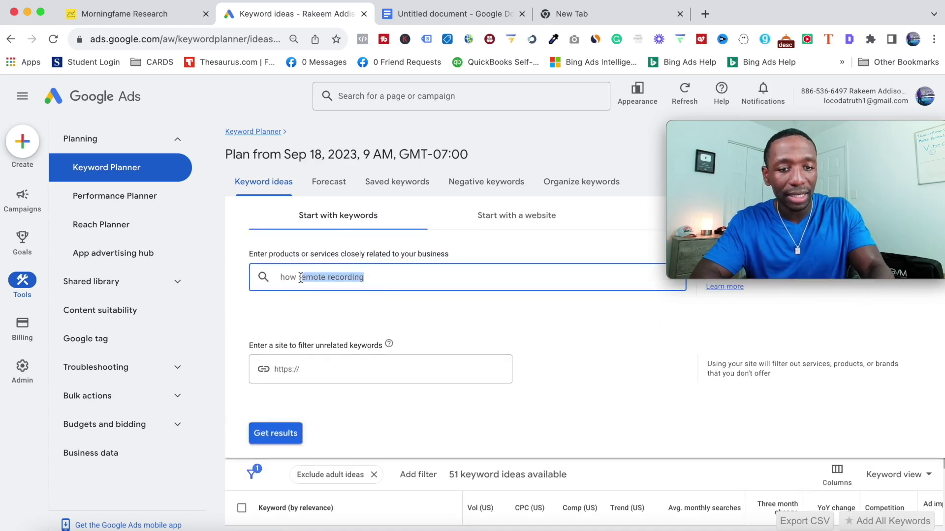
{"action": "type", "text": "socia"}
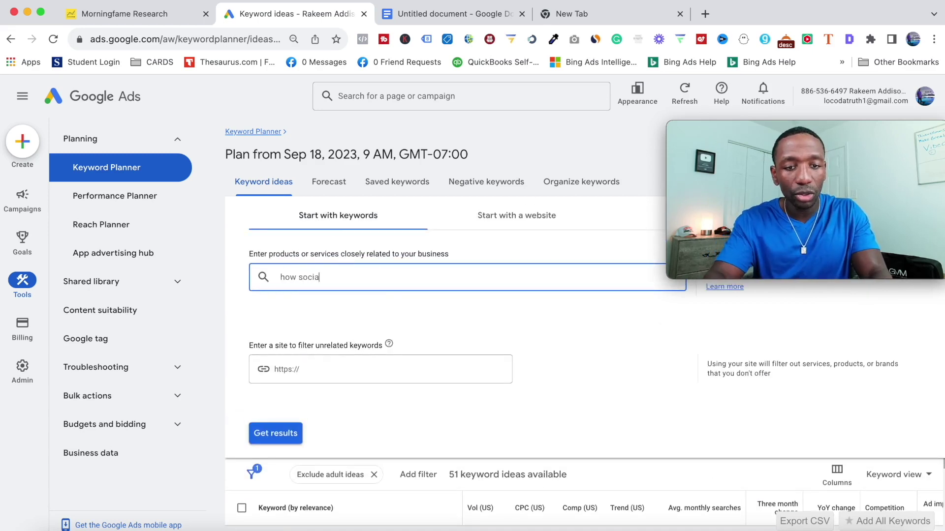
{"action": "type", "text": "l clips"}
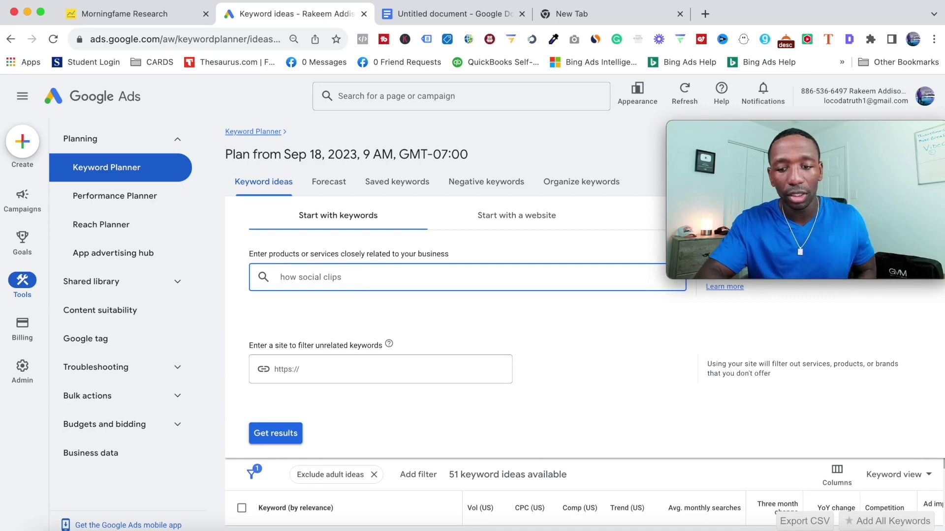
{"action": "key", "text": "Return"}
{"action": "left_click", "coordinate": [279, 434]}
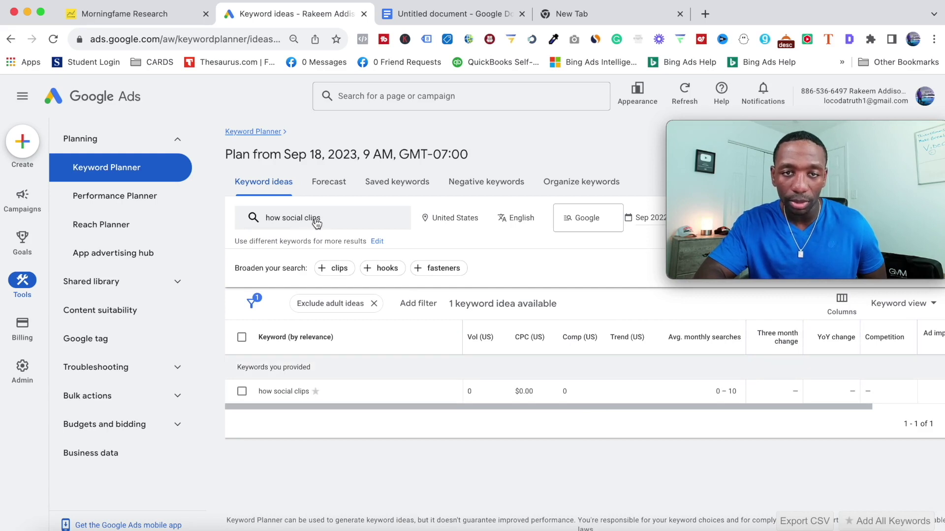
Switch to the Google Docs document and copy "multitrack editing" from the product features list
{"action": "left_click", "coordinate": [468, 18]}
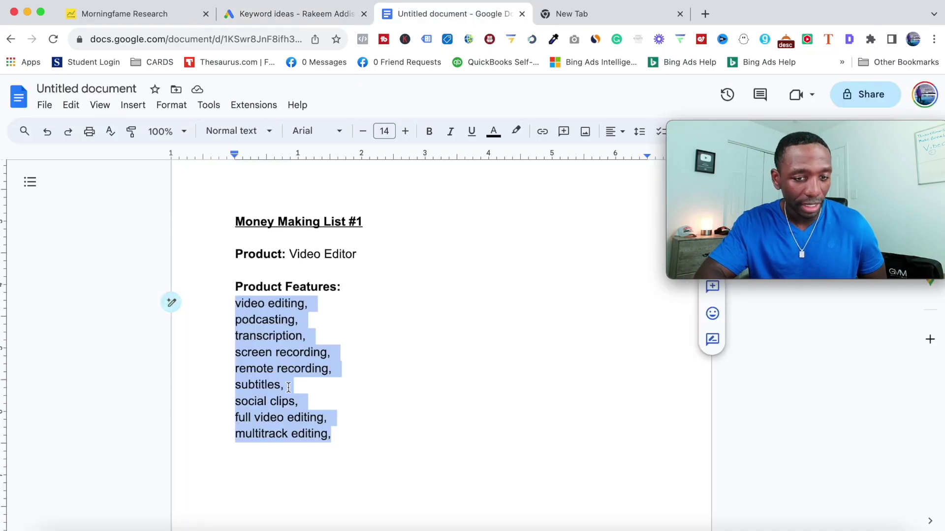
{"action": "left_click", "coordinate": [289, 388]}
{"action": "left_click_drag", "start_coordinate": [235, 434], "coordinate": [329, 434]}
{"action": "key", "text": "super+c"}
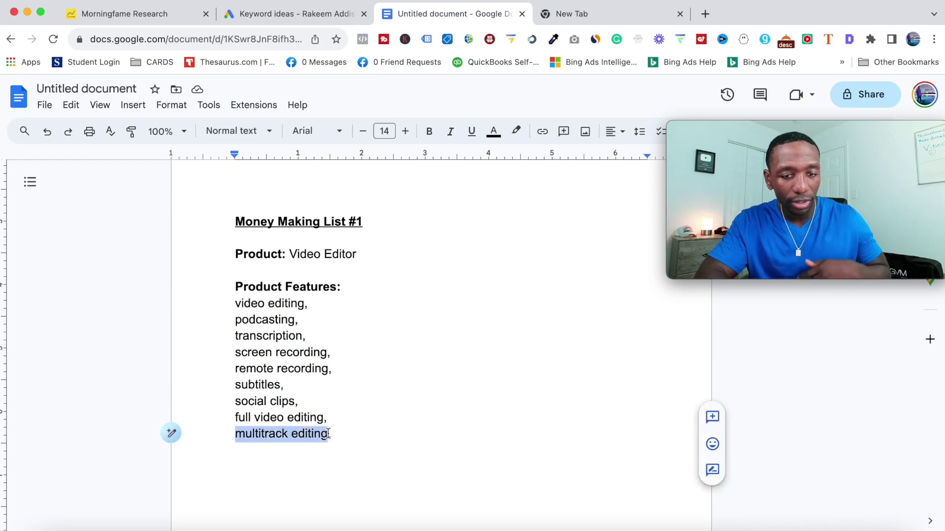
Back in Keyword Planner, replace the search keyword with "how to multitrack editing" and get its keyword ideas
{"action": "left_click", "coordinate": [338, 14]}
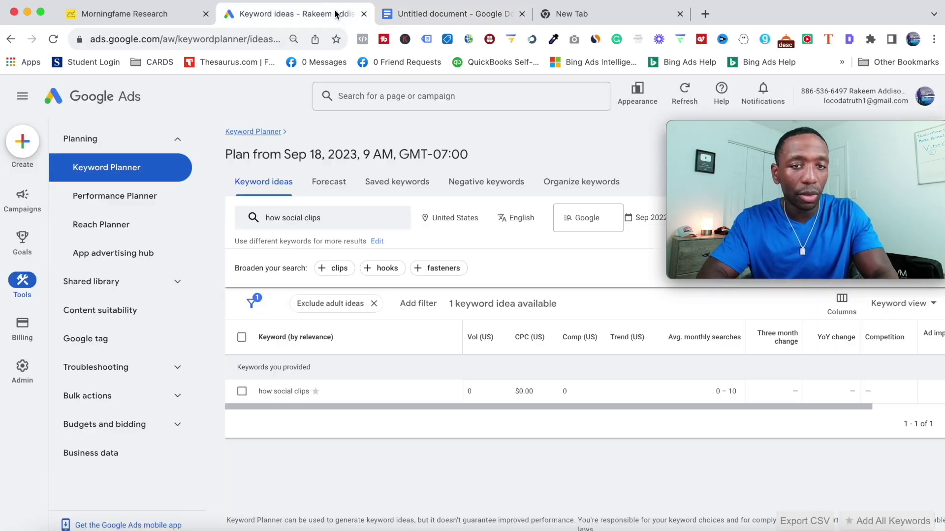
{"action": "left_click", "coordinate": [326, 215]}
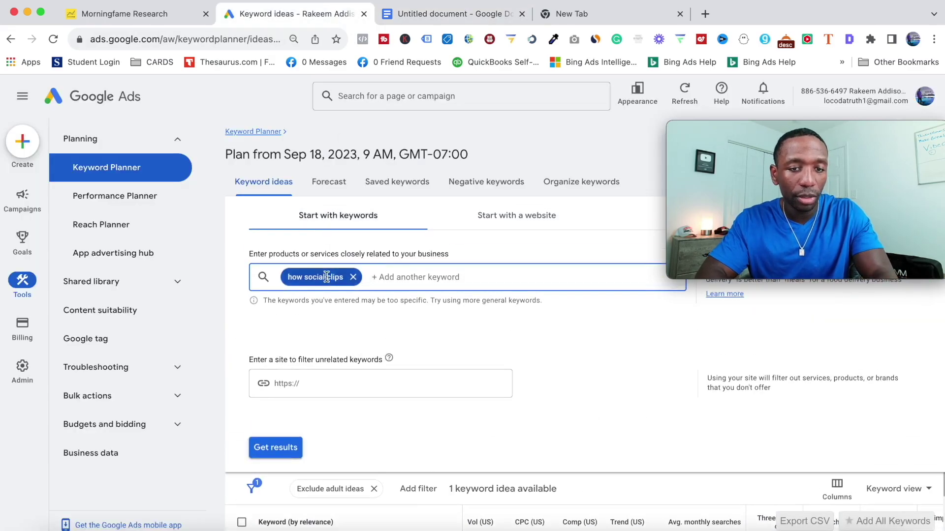
{"action": "left_click", "coordinate": [352, 277]}
{"action": "key", "text": "super+v"}
{"action": "left_click", "coordinate": [276, 277]}
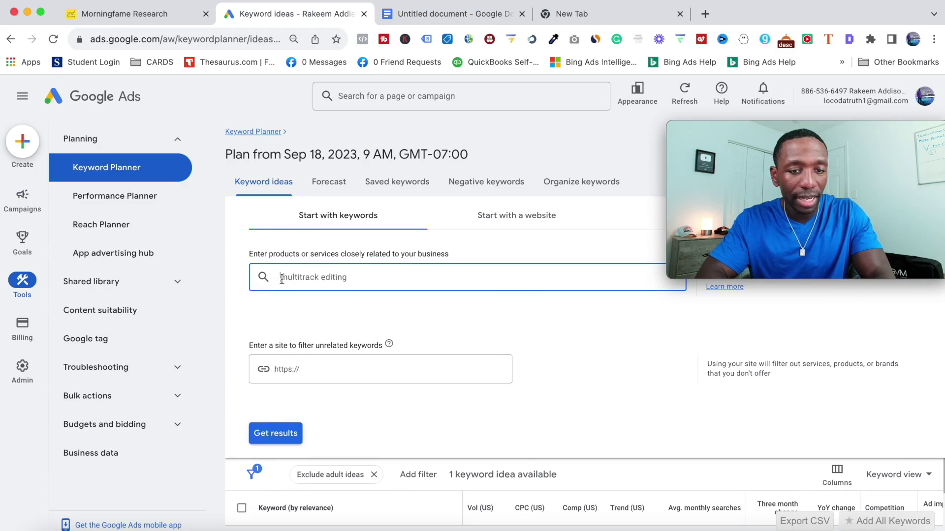
{"action": "type", "text": "how to"}
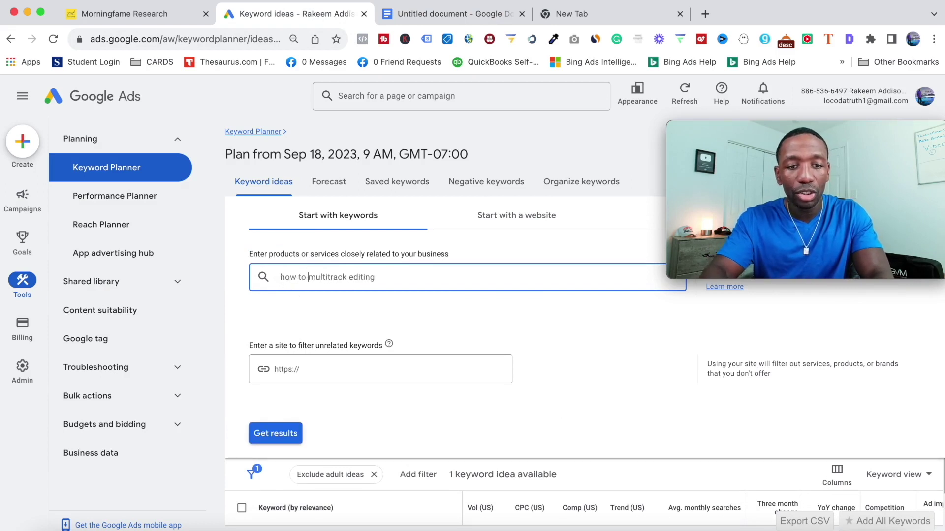
{"action": "left_click", "coordinate": [276, 433]}
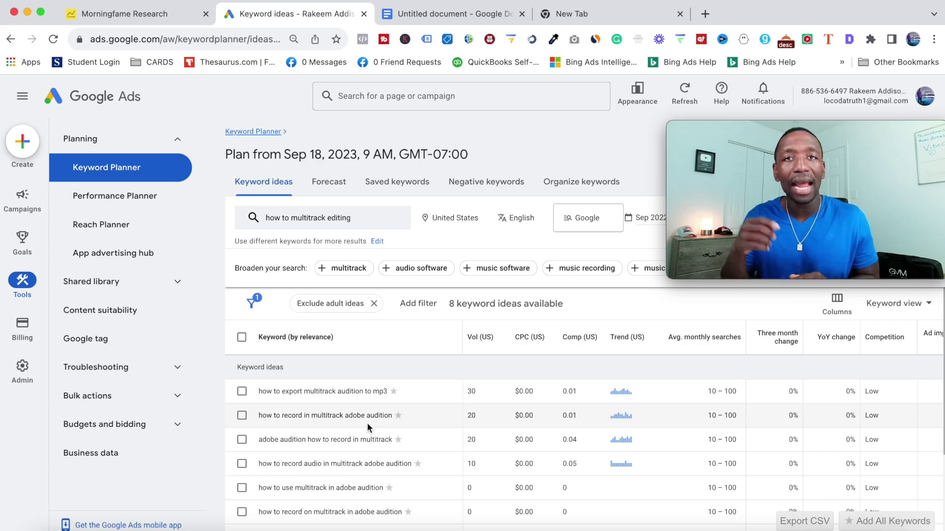
Look through the keyword ideas for "how to multitrack editing" down to the end of the list
{"action": "scroll", "coordinate": [337, 469], "scroll_direction": "down", "scroll_amount": 1}
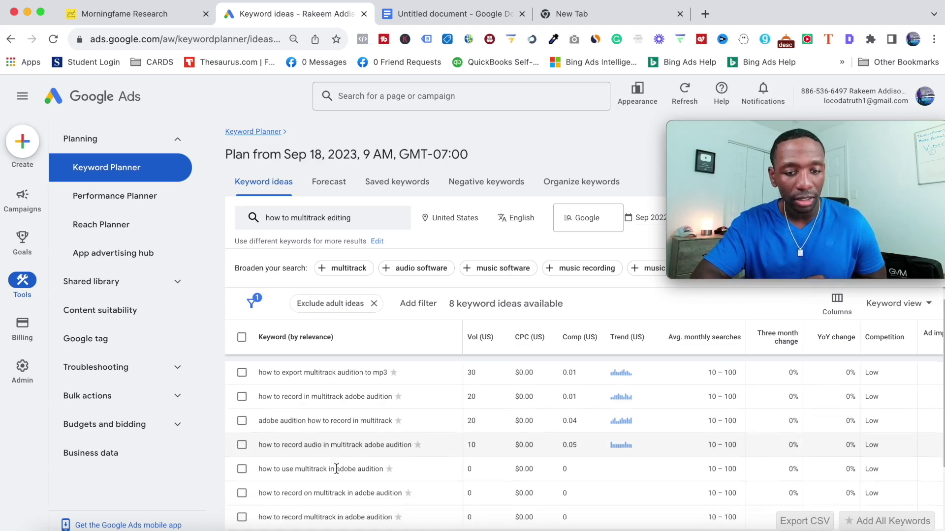
{"action": "scroll", "coordinate": [337, 469], "scroll_direction": "down", "scroll_amount": 4}
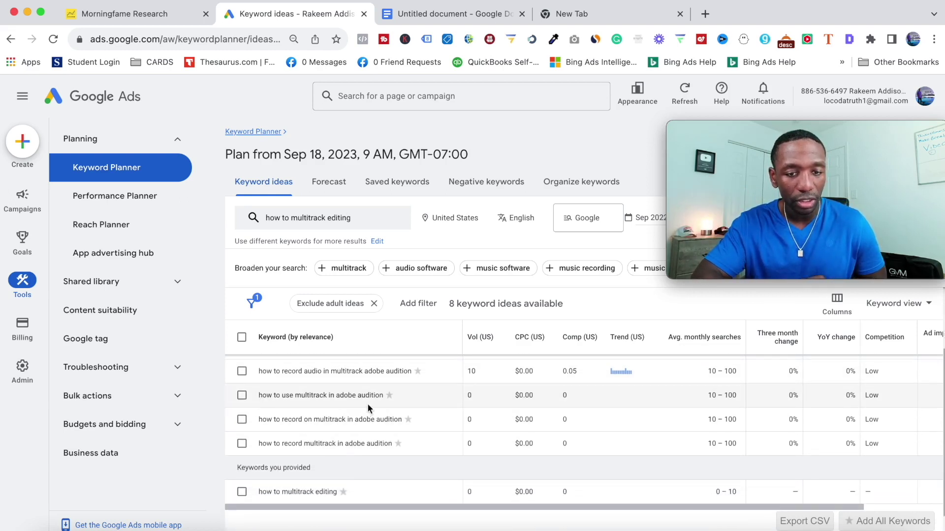
{"action": "scroll", "coordinate": [450, 385], "scroll_direction": "down", "scroll_amount": 2}
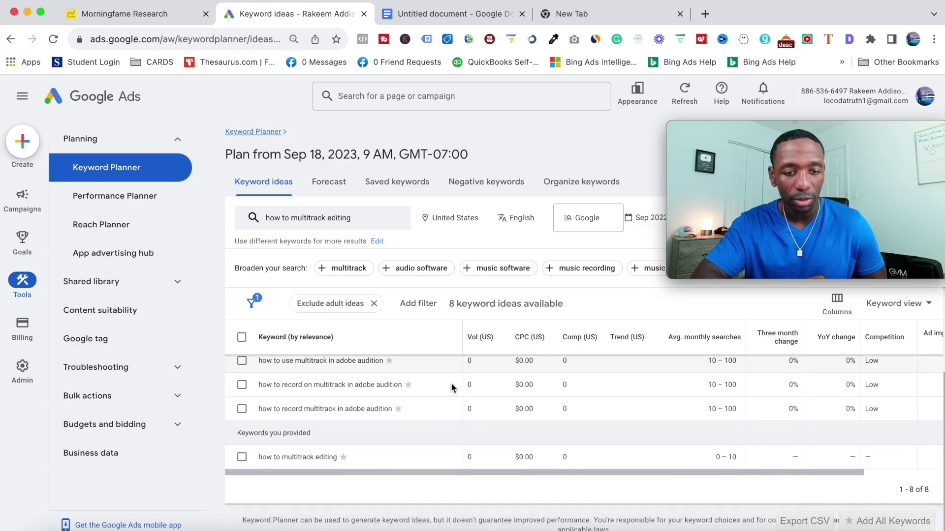
{"action": "scroll", "coordinate": [450, 382], "scroll_direction": "up", "scroll_amount": 6}
Check the features list in Google Docs, and in Keyword Planner replace the search keyword with "how to video editing" and get its keyword ideas
{"action": "left_click", "coordinate": [317, 217]}
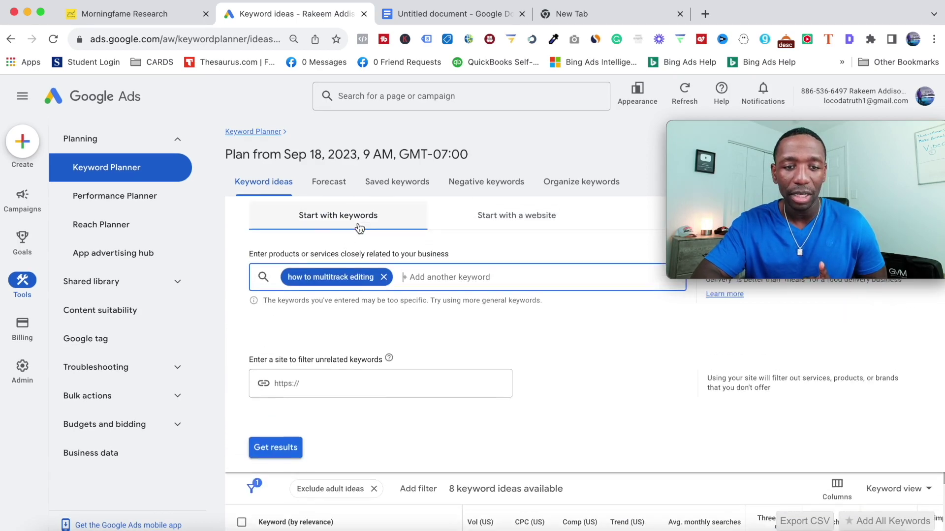
{"action": "left_click", "coordinate": [365, 284]}
{"action": "left_click", "coordinate": [455, 15]}
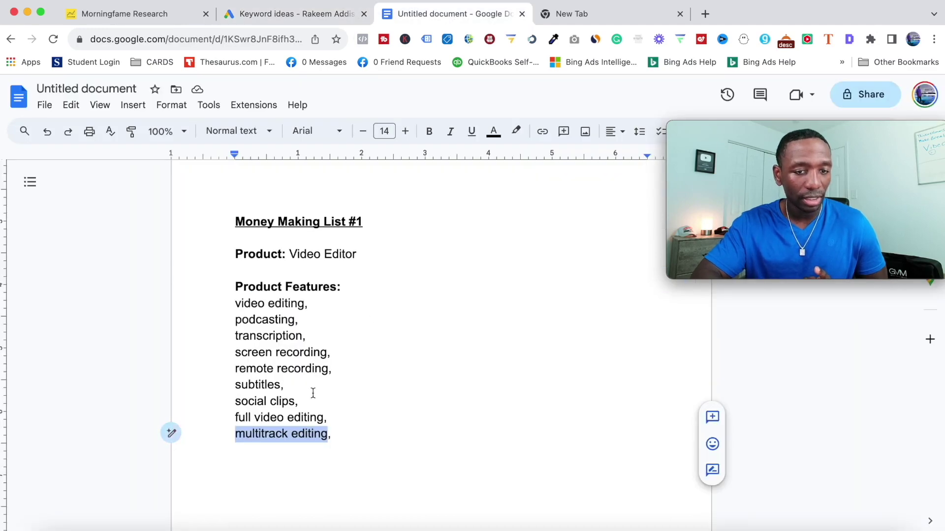
{"action": "left_click", "coordinate": [295, 13]}
{"action": "left_click_drag", "start_coordinate": [349, 277], "coordinate": [376, 281]}
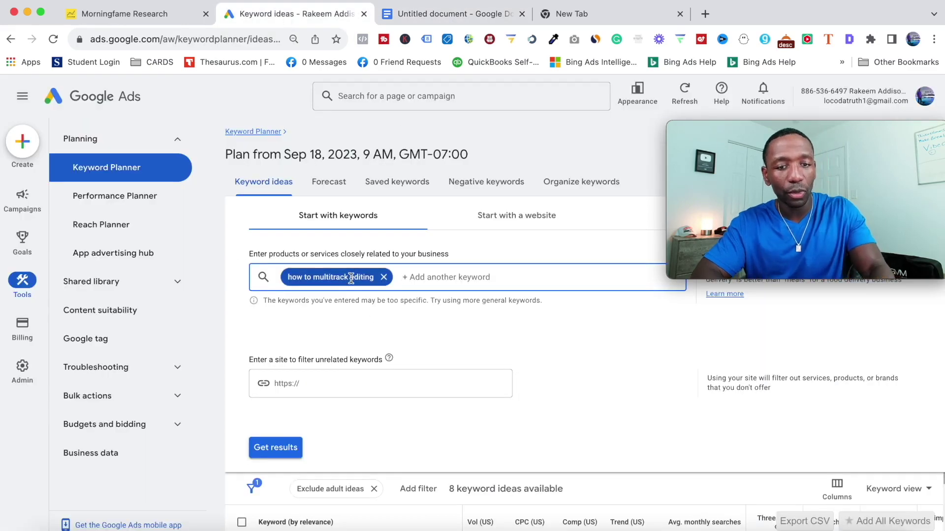
{"action": "key", "text": "BackSpace"}
{"action": "key", "text": "BackSpace"}
{"action": "key", "text": "BackSpace"}
{"action": "key", "text": "BackSpace"}
{"action": "key", "text": "BackSpace"}
{"action": "key", "text": "BackSpace"}
{"action": "key", "text": "BackSpace"}
{"action": "key", "text": "BackSpace"}
{"action": "key", "text": "BackSpace"}
{"action": "key", "text": "BackSpace"}
{"action": "key", "text": "BackSpace"}
{"action": "key", "text": "BackSpace"}
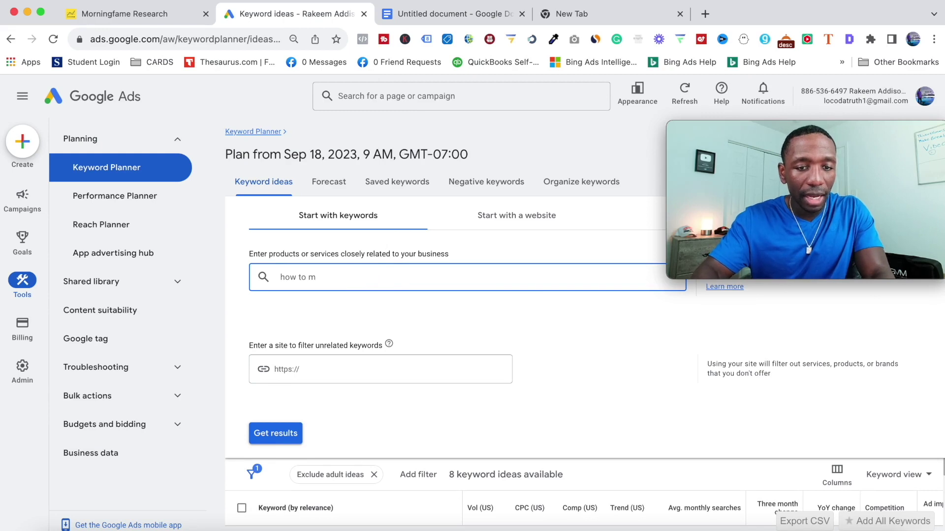
{"action": "type", "text": "vi"}
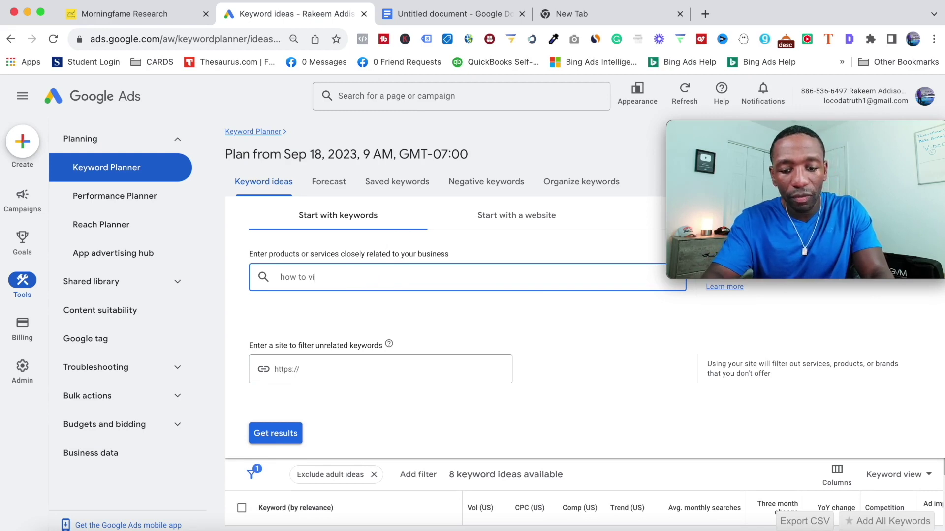
{"action": "type", "text": "de editing"}
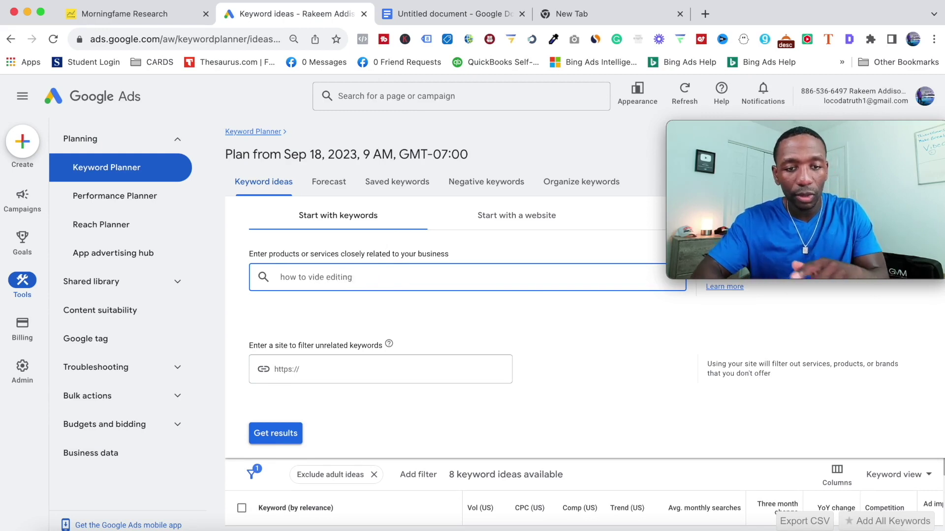
{"action": "key", "text": "BackSpace"}
{"action": "key", "text": "BackSpace"}
{"action": "key", "text": "BackSpace"}
{"action": "key", "text": "BackSpace"}
{"action": "key", "text": "BackSpace"}
{"action": "key", "text": "BackSpace"}
{"action": "key", "text": "BackSpace"}
{"action": "type", "text": "o "}
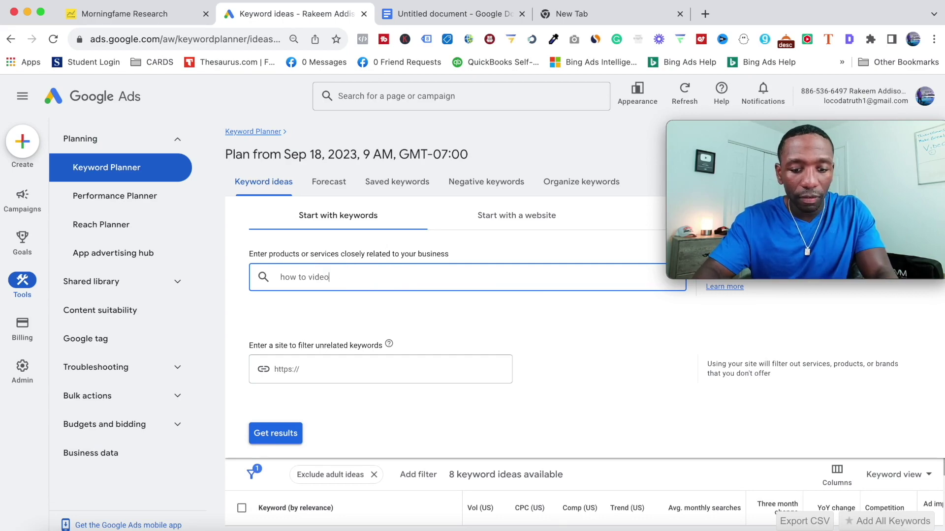
{"action": "type", "text": "editing"}
{"action": "key", "text": "Return"}
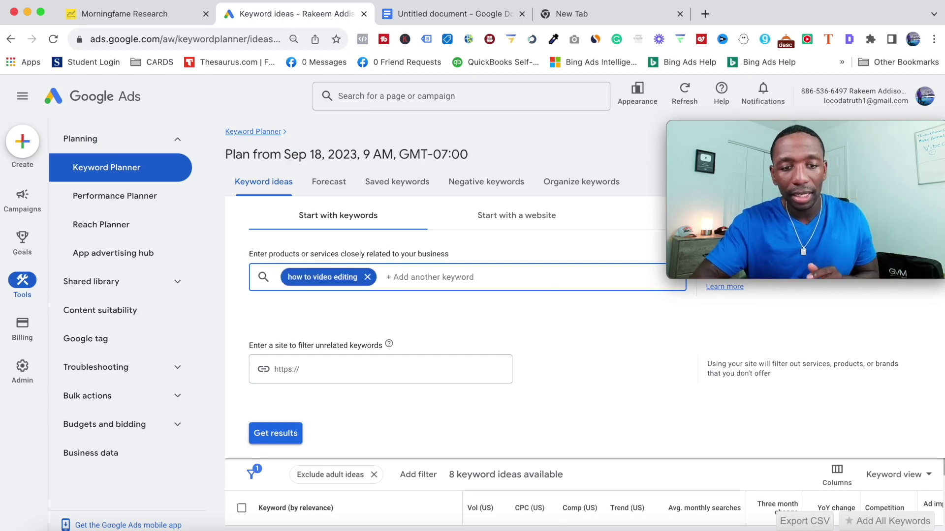
{"action": "left_click", "coordinate": [280, 436]}
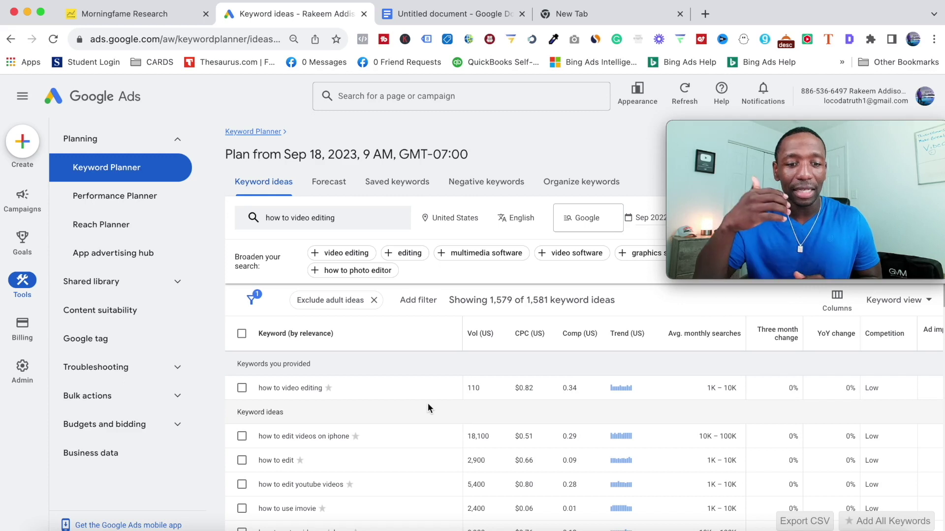
{"action": "scroll", "coordinate": [391, 441], "scroll_direction": "down", "scroll_amount": 3}
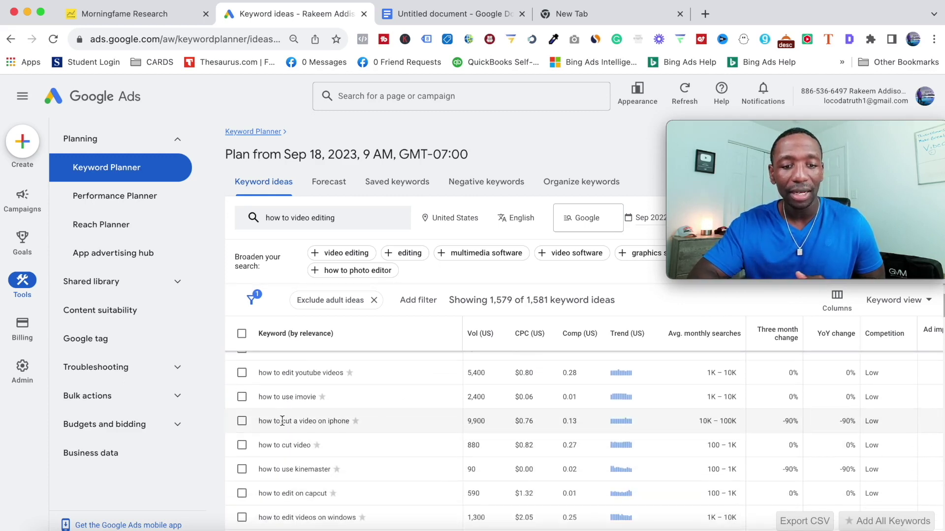
{"action": "scroll", "coordinate": [364, 425], "scroll_direction": "down", "scroll_amount": 2}
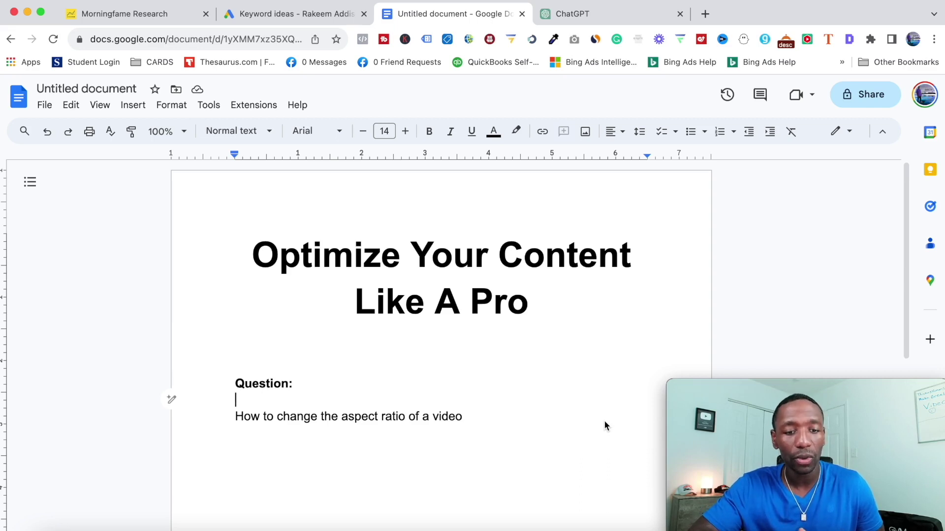
Copy the question "How to change the aspect ratio of a video" from the "Optimize Your Content Like A Pro" document
{"action": "left_click_drag", "start_coordinate": [236, 415], "coordinate": [407, 414]}
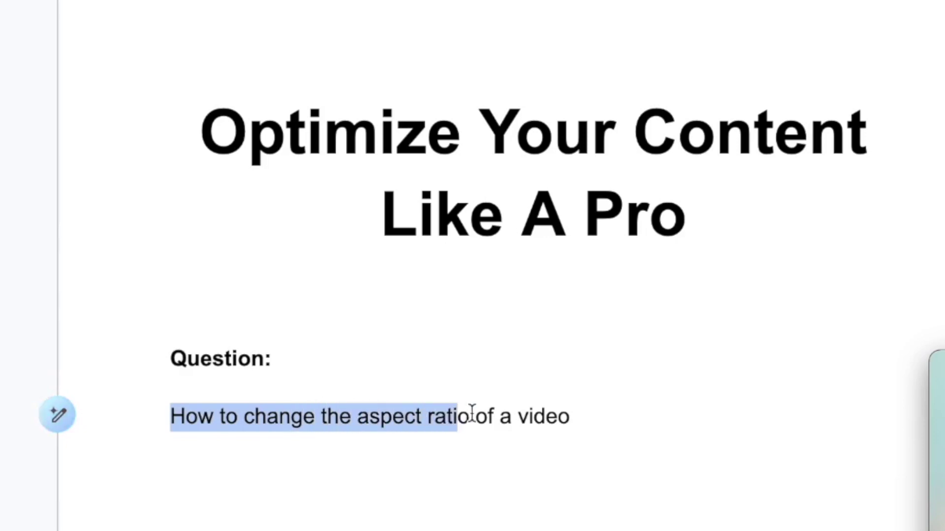
{"action": "left_click_drag", "start_coordinate": [471, 413], "coordinate": [565, 420]}
{"action": "key", "text": "super+c"}
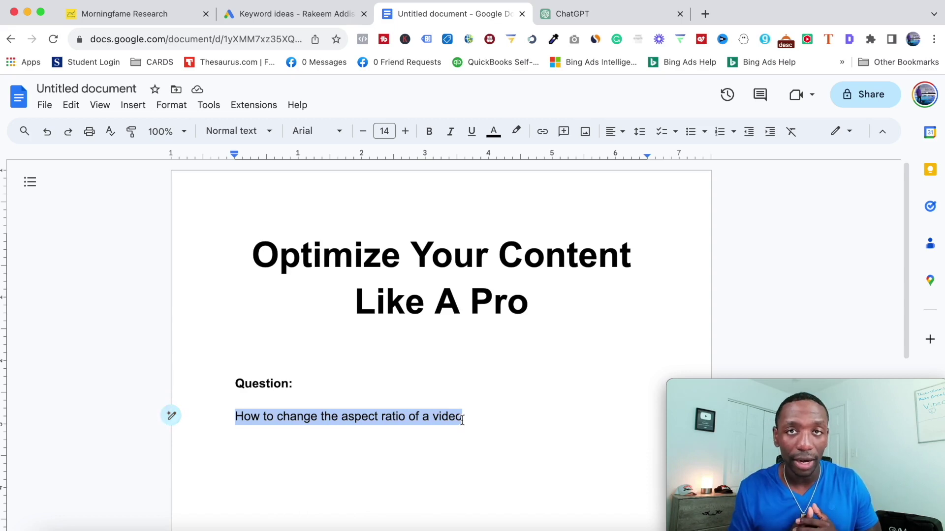
{"action": "right_click", "coordinate": [346, 418]}
{"action": "left_click", "coordinate": [400, 194]}
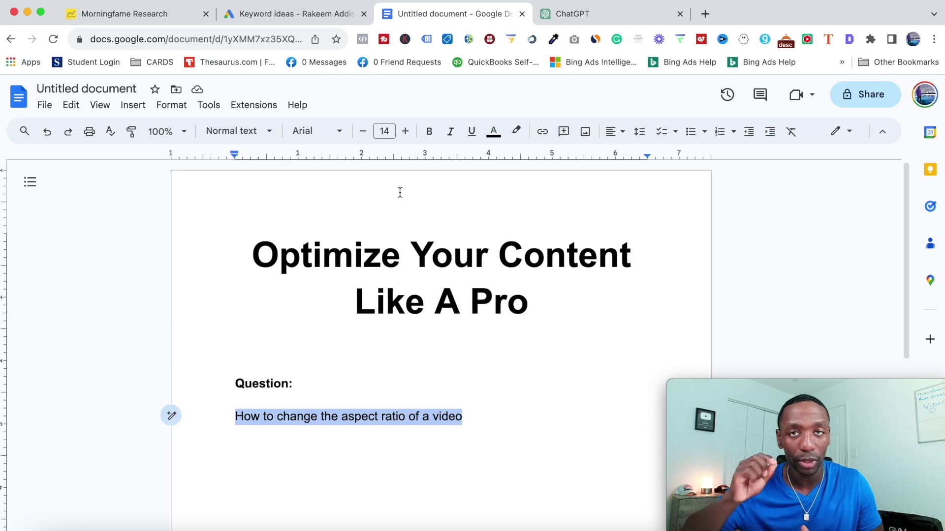
Switch to Morningfame and search the target term "how to change the aspect ratio of a video" to view its ranking opportunity rating
{"action": "left_click", "coordinate": [138, 16]}
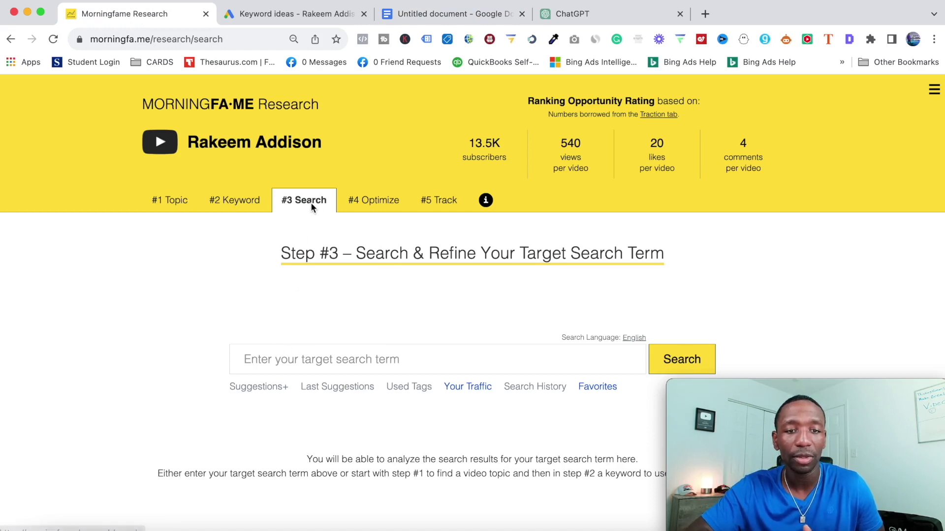
{"action": "left_click", "coordinate": [311, 357]}
{"action": "key", "text": "super+v"}
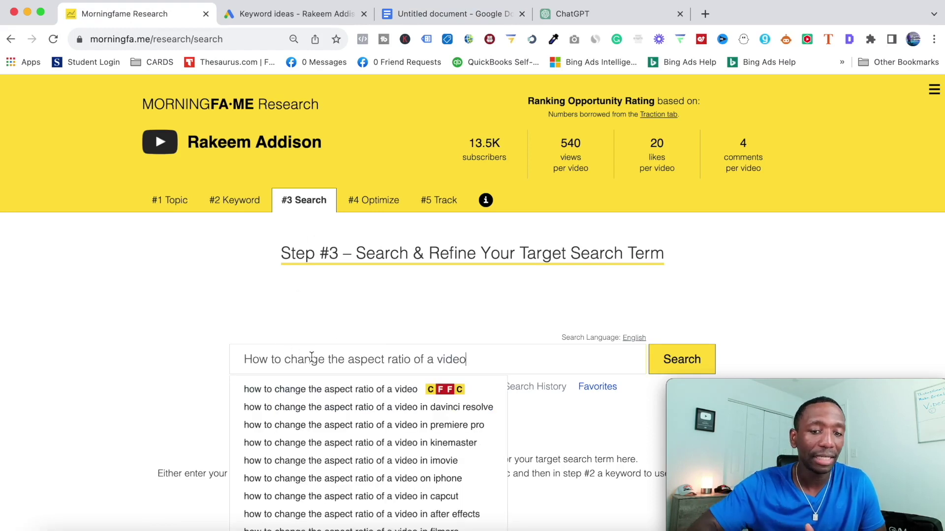
{"action": "left_click", "coordinate": [367, 393]}
{"action": "scroll", "coordinate": [728, 259], "scroll_direction": "down", "scroll_amount": 1}
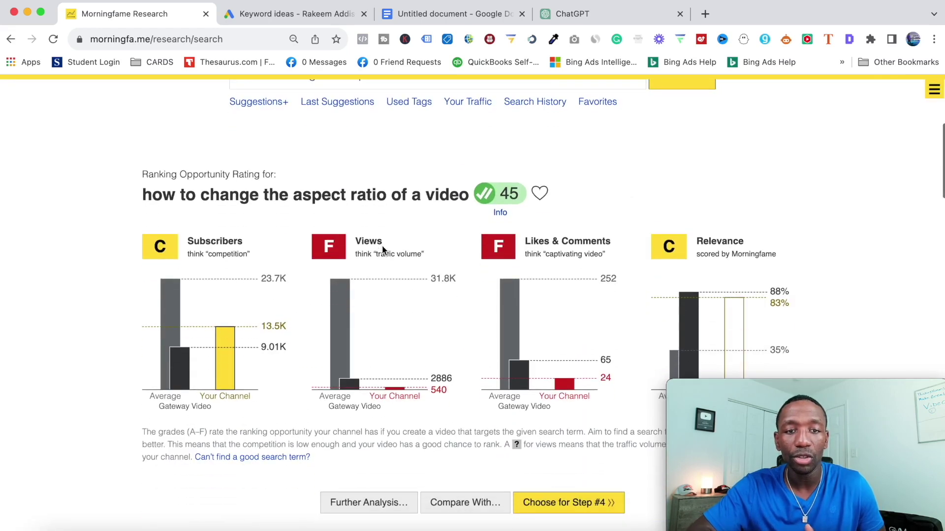